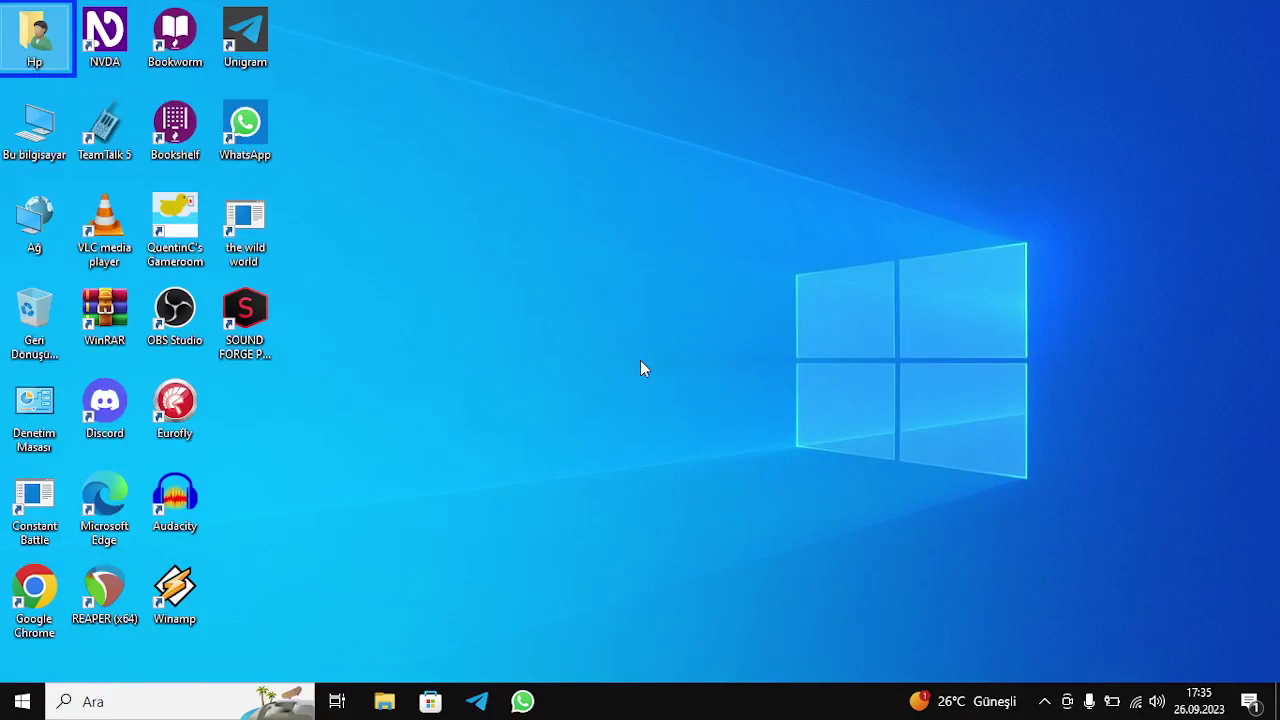
# Step: Open the NVDA settings dialog (Ayarlar) from the NVDA preferences
pyautogui.press('Insert+n')
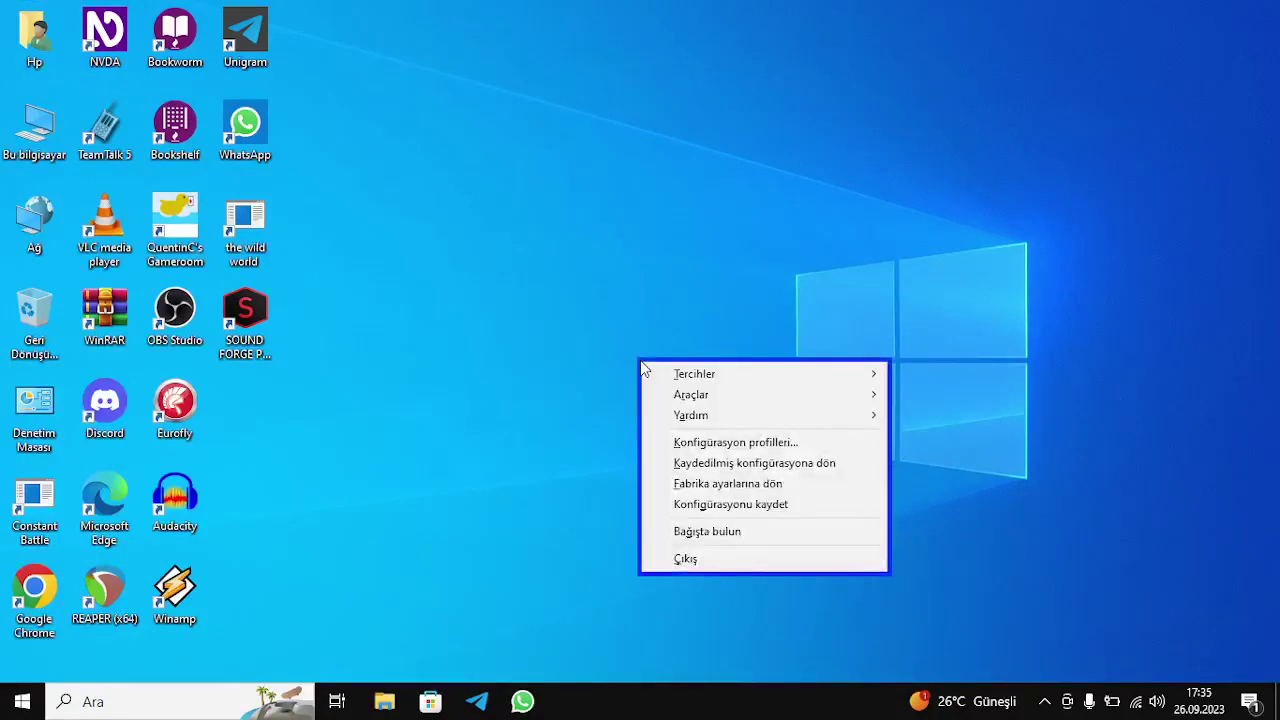
pyautogui.press('Down')
pyautogui.press('Right')
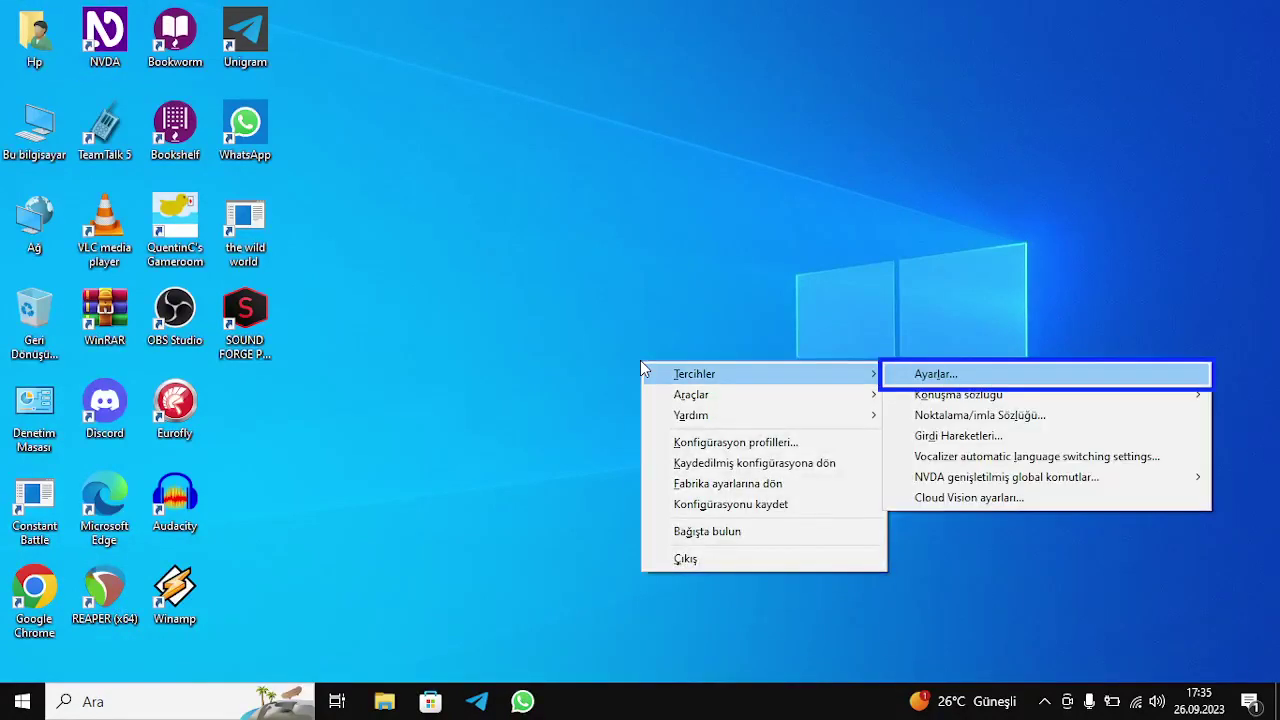
pyautogui.press('Return')
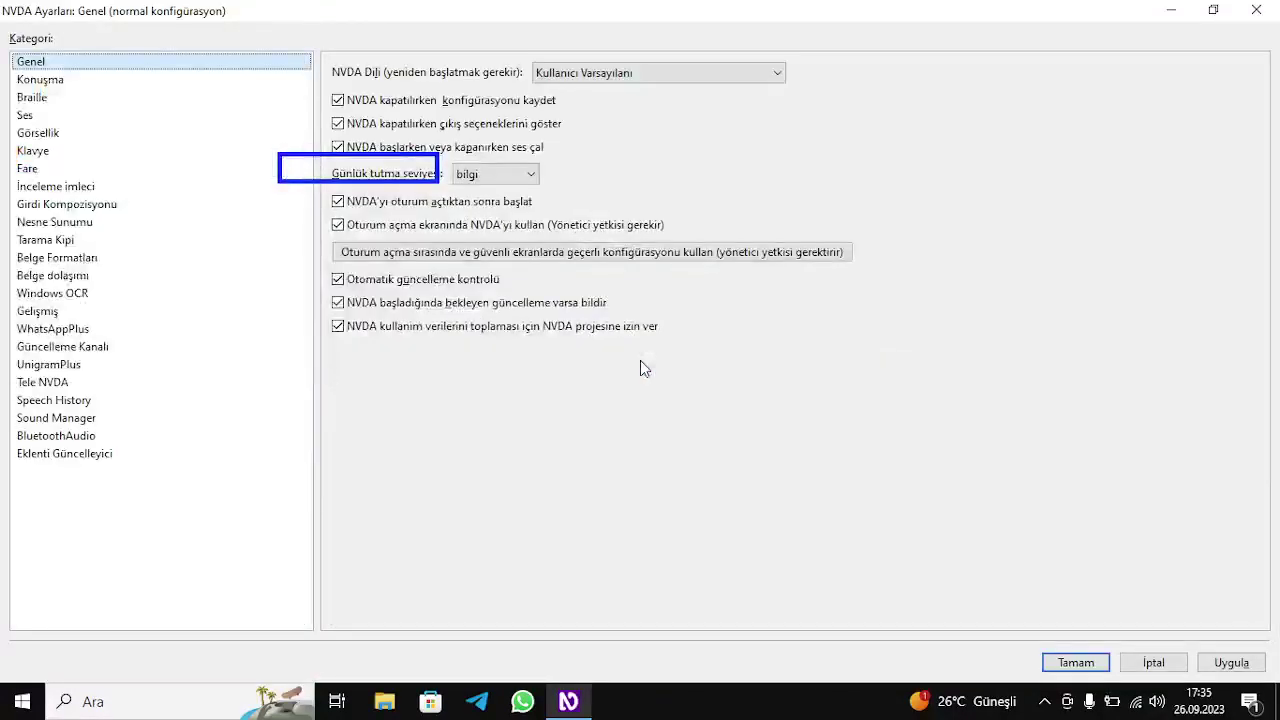
# Step: Look through the Genel, Konuşma and Braille settings categories and open the Ses category
pyautogui.hotkey('ctrl', 'Tab')
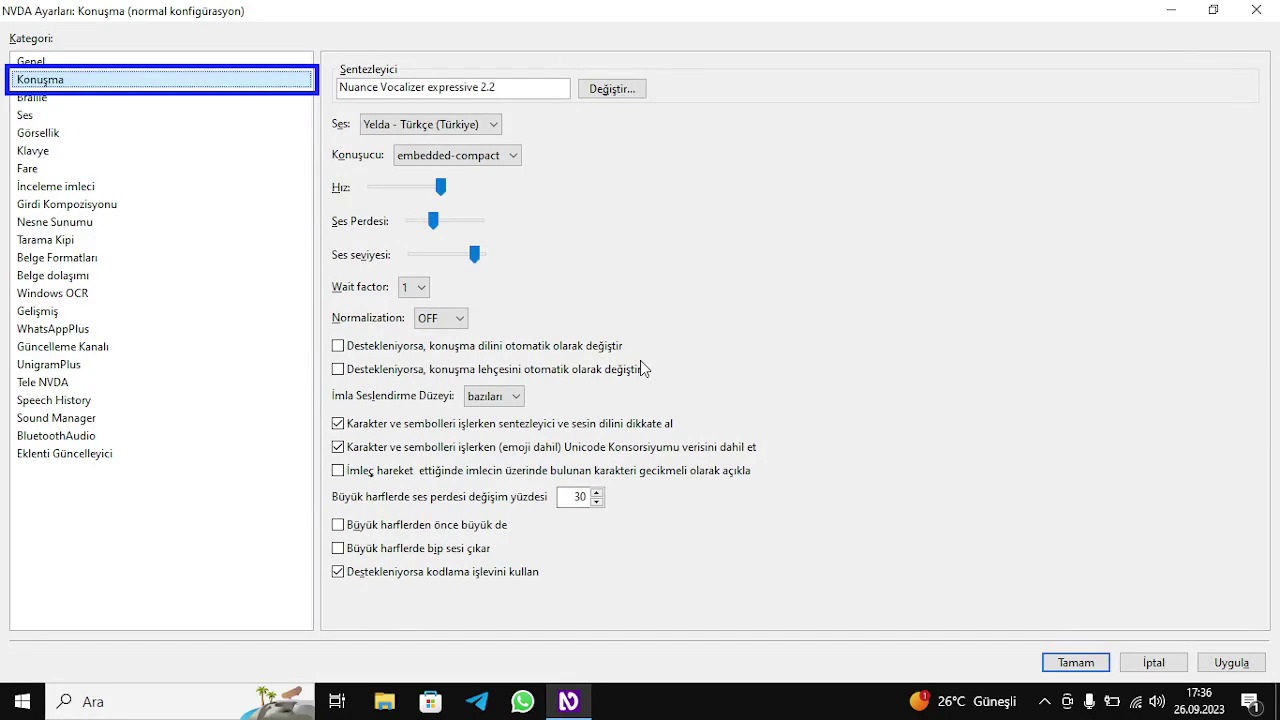
pyautogui.press('Down')
pyautogui.press('Down')
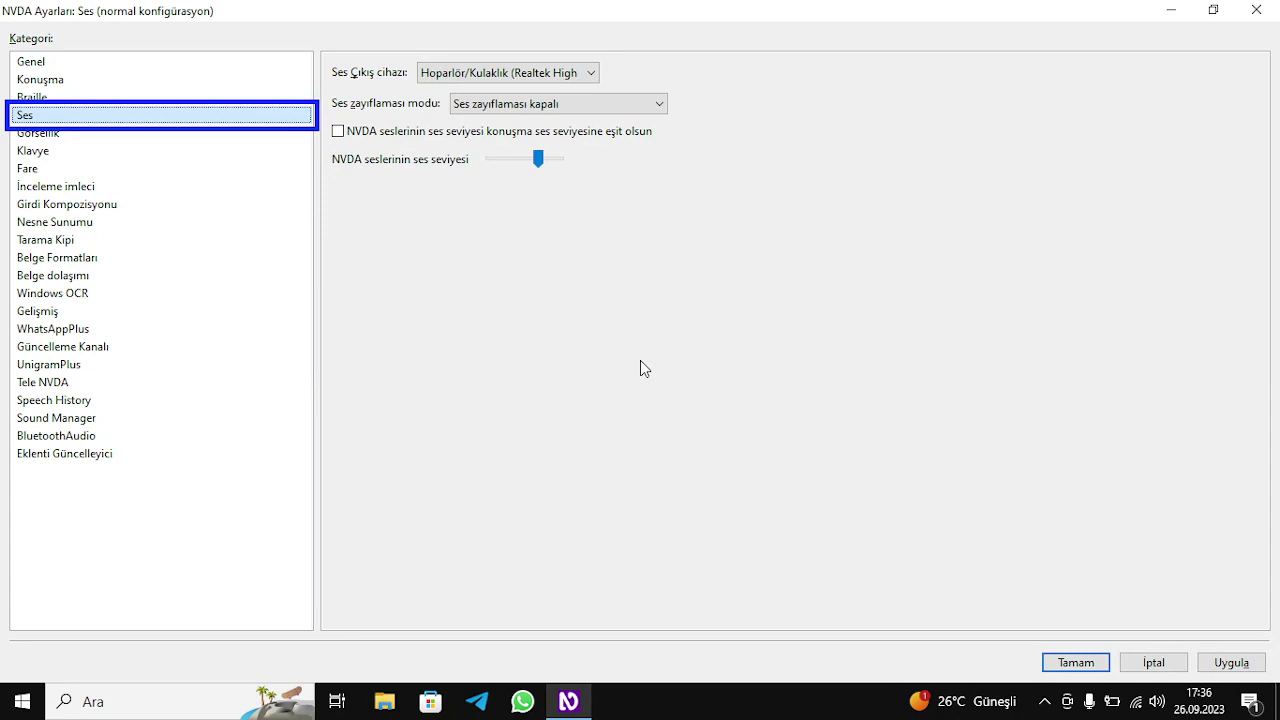
pyautogui.press('Up')
pyautogui.press('Up')
pyautogui.press('Up')
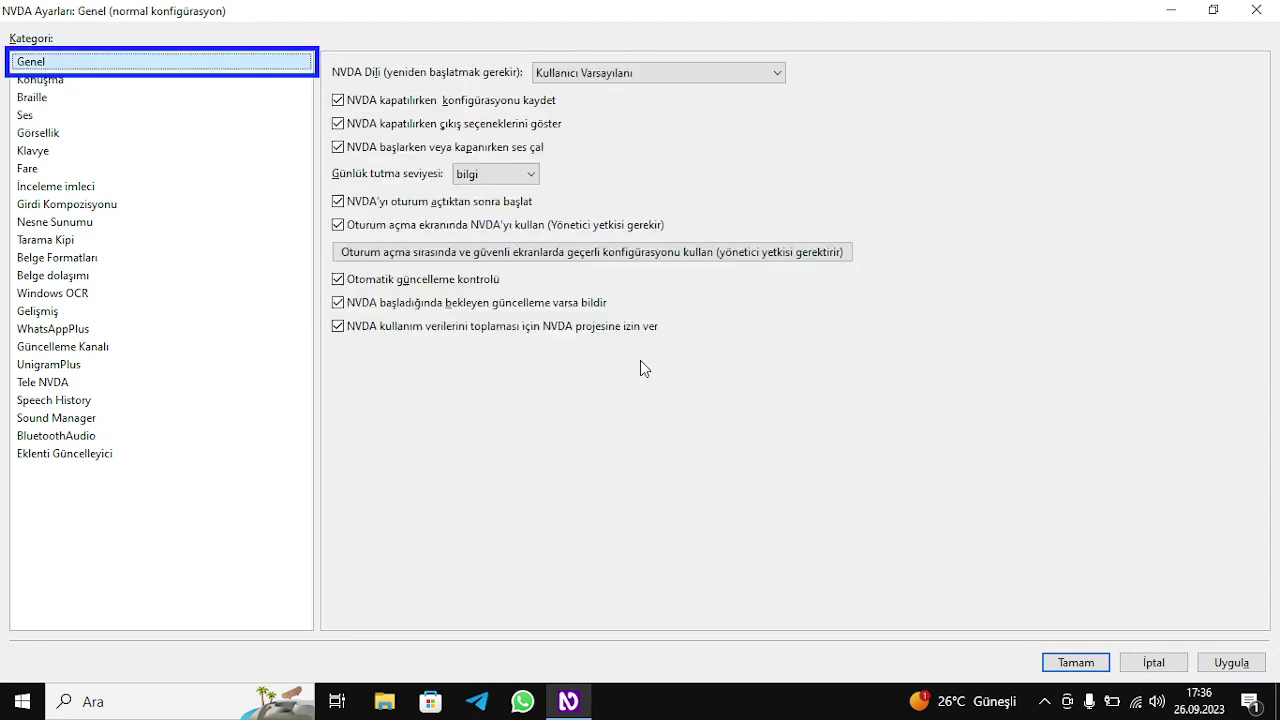
pyautogui.press('Down')
pyautogui.press('Down')
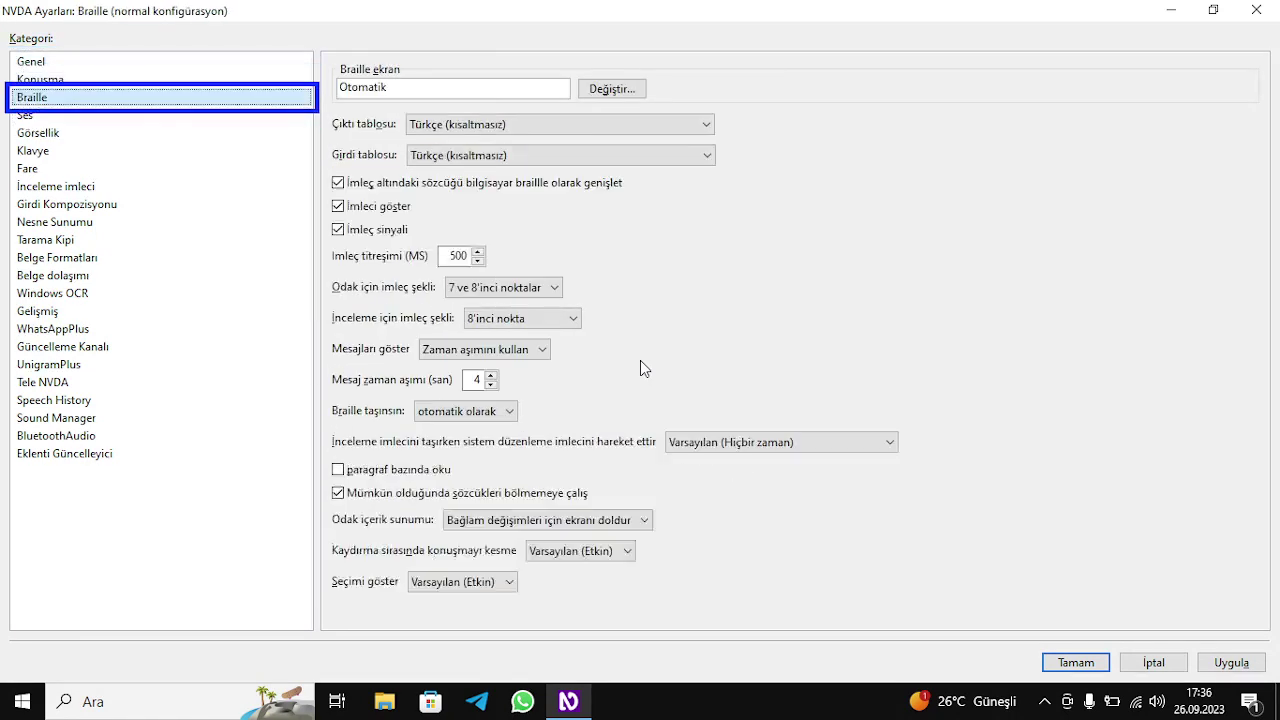
pyautogui.press('Down')
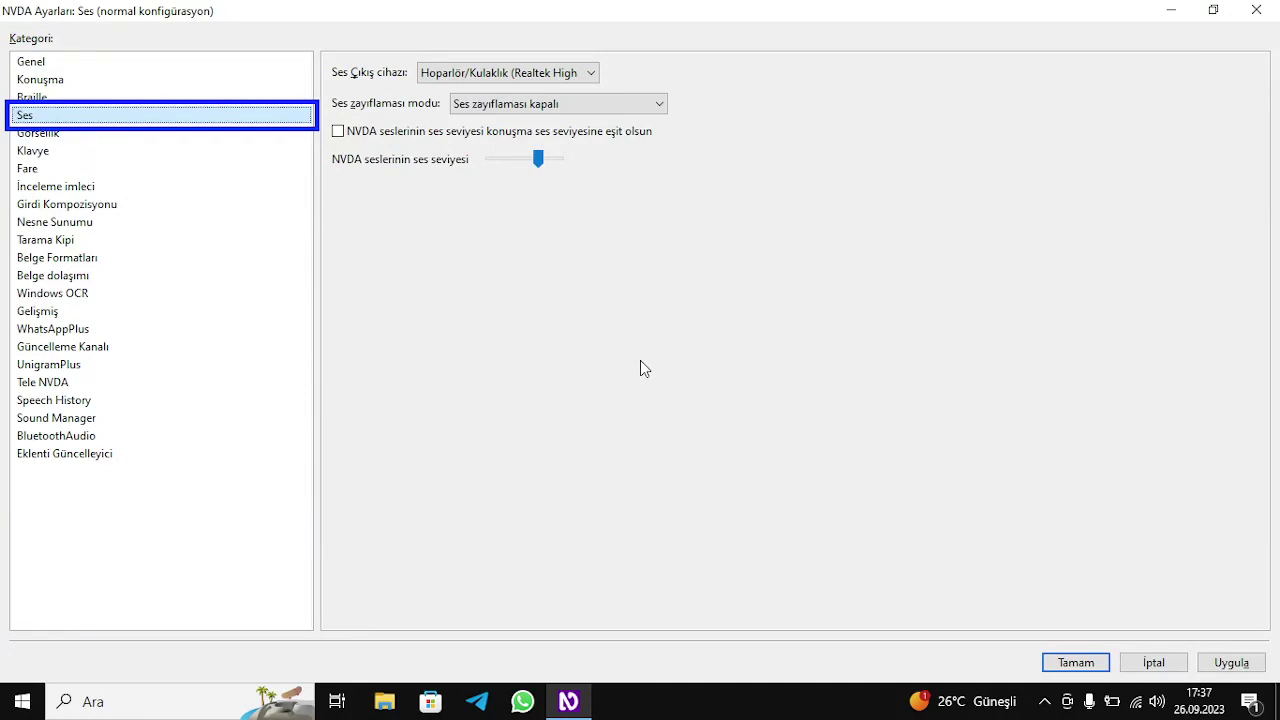
# Step: Review the Ses options: output device, audio ducking mode, matching NVDA sounds to the speech volume, and NVDA sound volume
pyautogui.press('Tab')
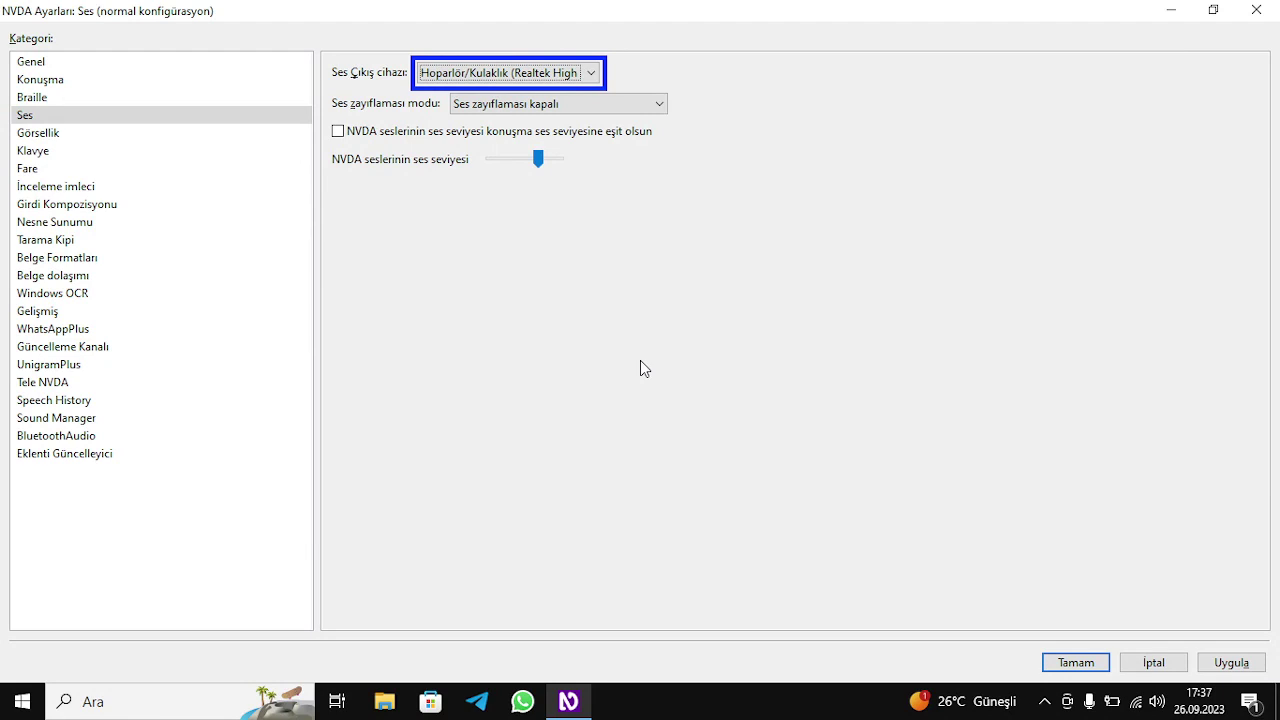
pyautogui.press('Tab')
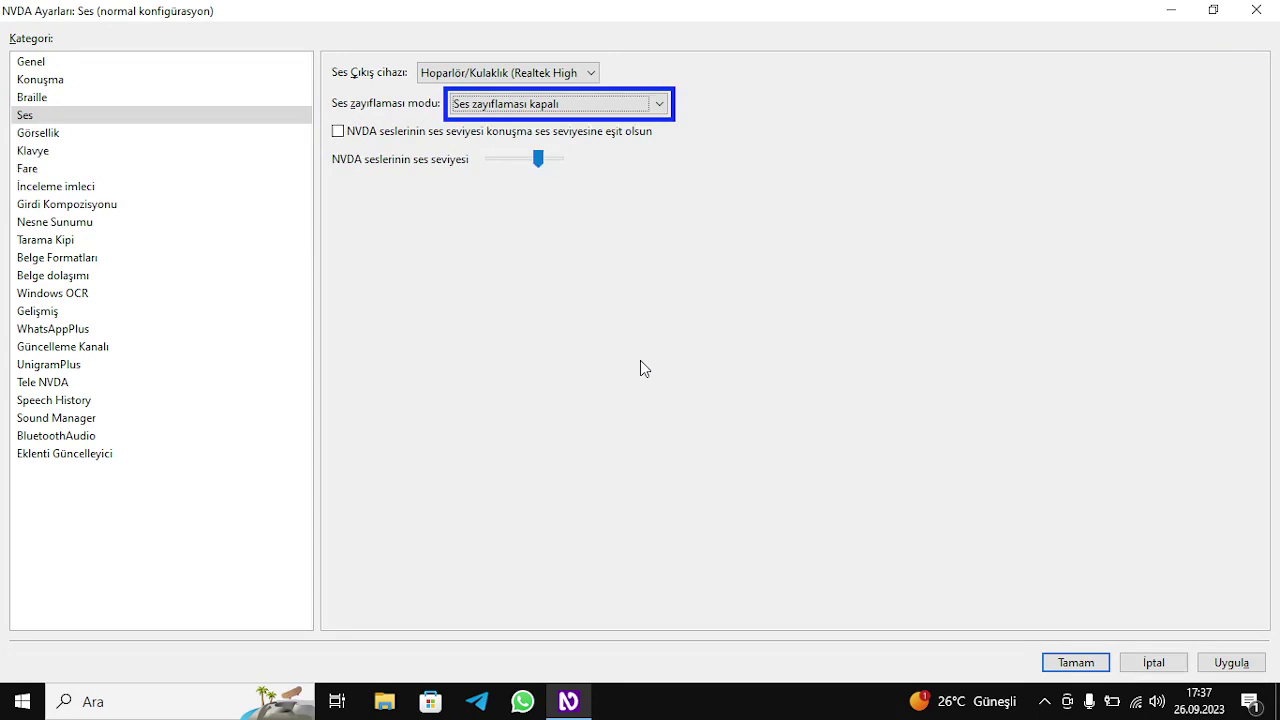
pyautogui.press('Tab')
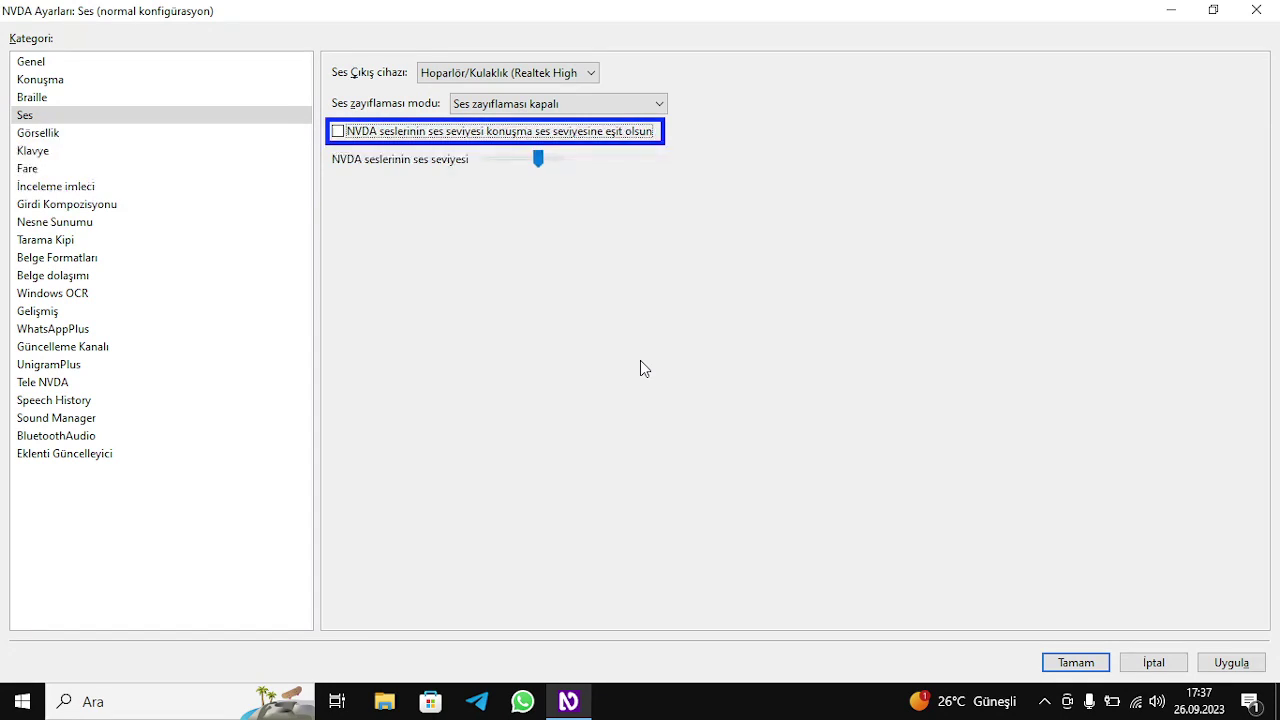
pyautogui.press('Tab')
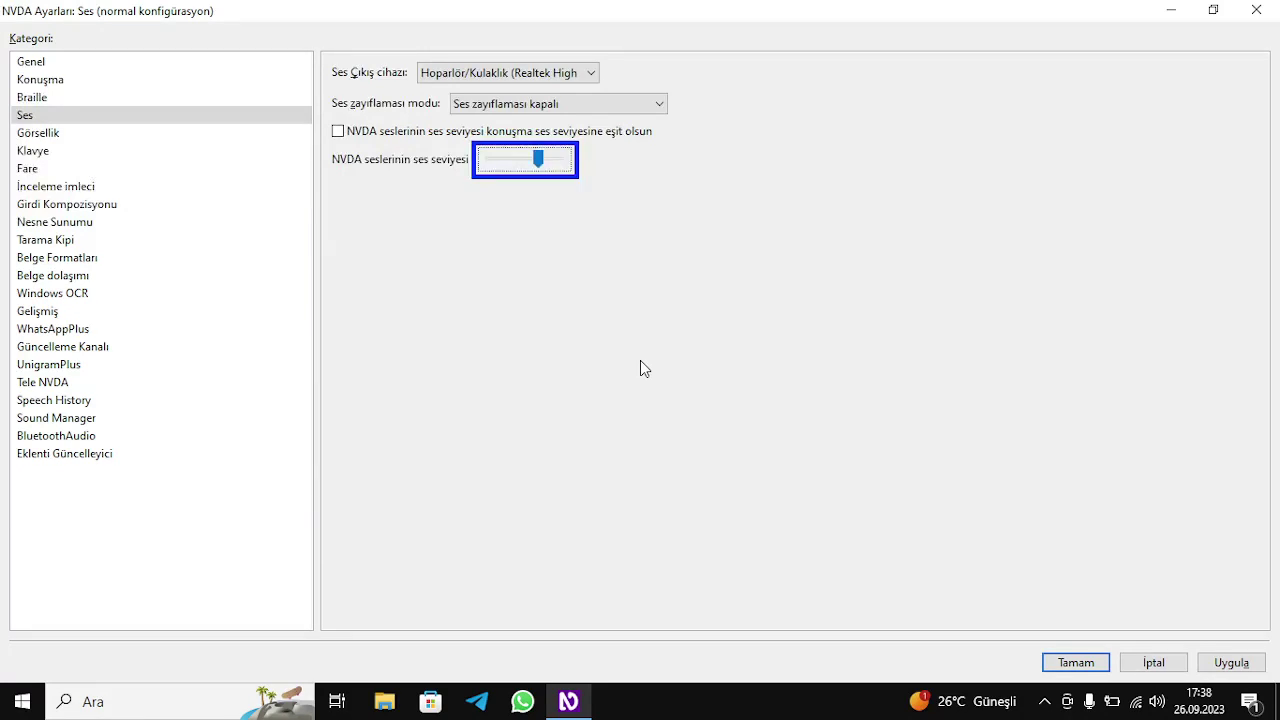
pyautogui.press('Tab')
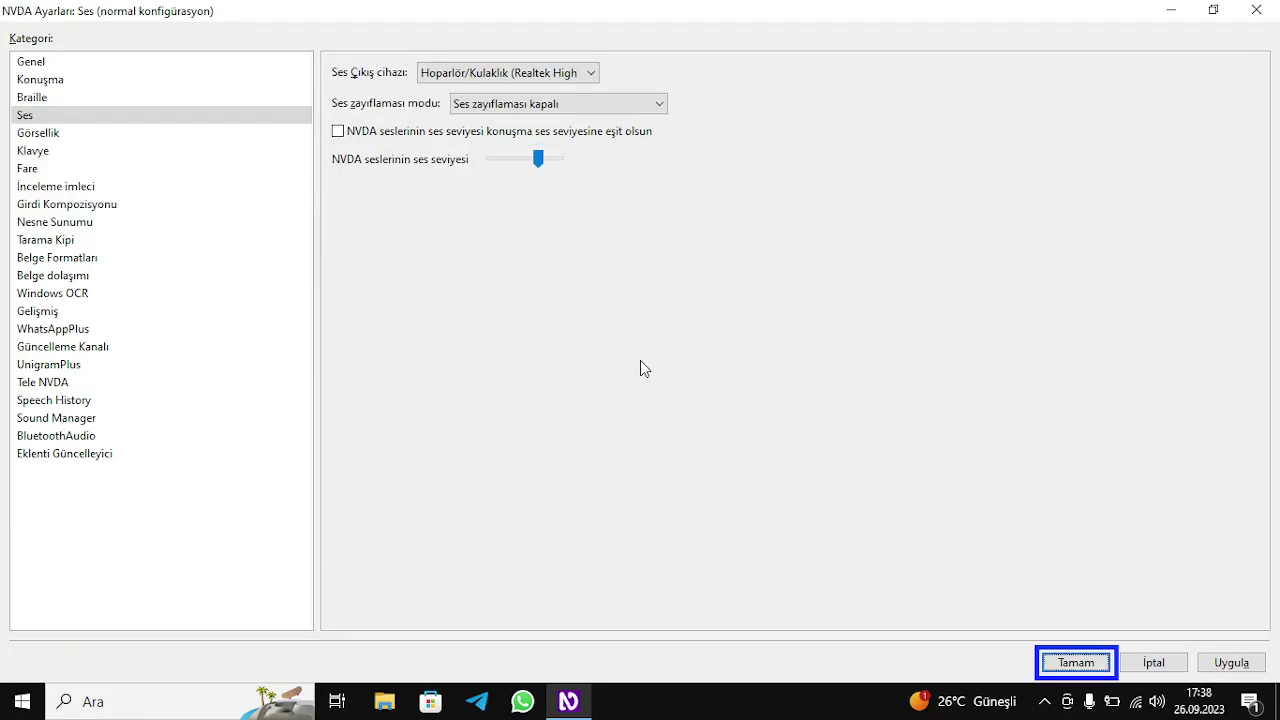
pyautogui.press('Tab')
pyautogui.press('Tab')
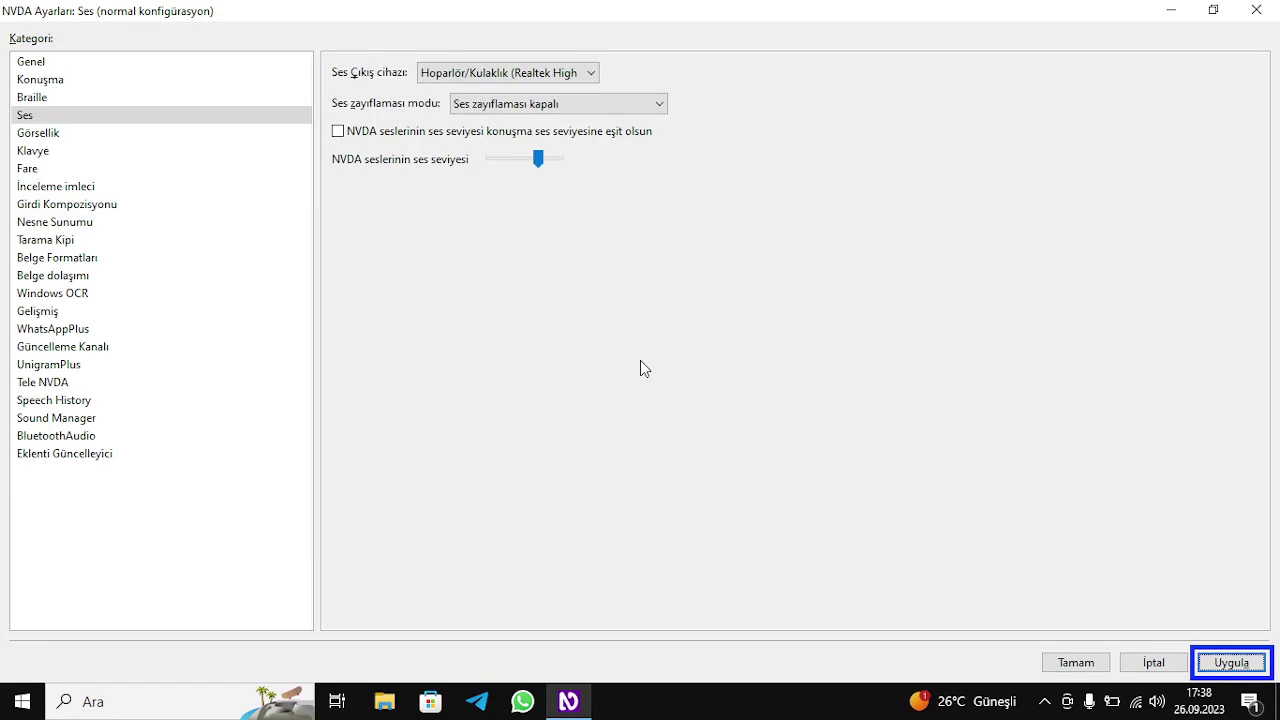
pyautogui.press('Tab')
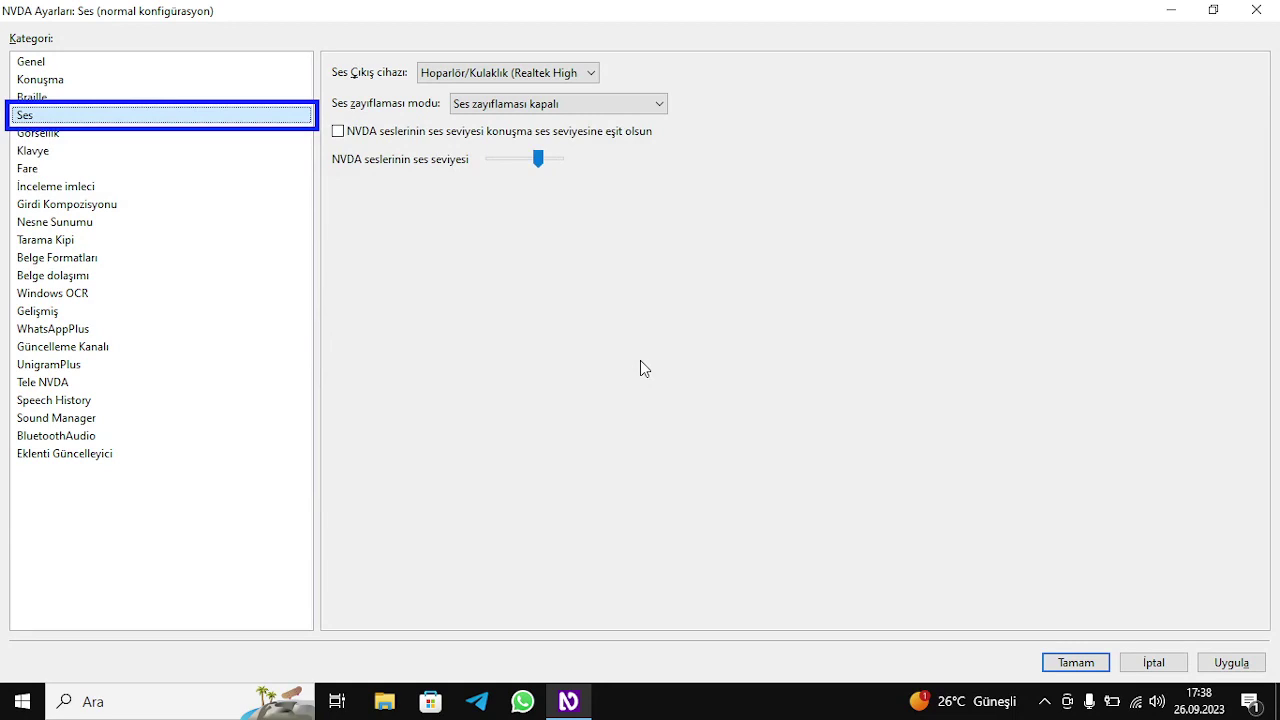
# Step: Open the Gelişmiş settings category and tick the acknowledgement that changing these settings may cause NVDA to work incorrectly
pyautogui.press('Down')
pyautogui.press('Down')
pyautogui.press('Down')
pyautogui.press('Down')
pyautogui.press('Down')
pyautogui.press('Down')
pyautogui.press('Down')
pyautogui.press('Down')
pyautogui.press('Down')
pyautogui.press('Down')
pyautogui.press('Down')
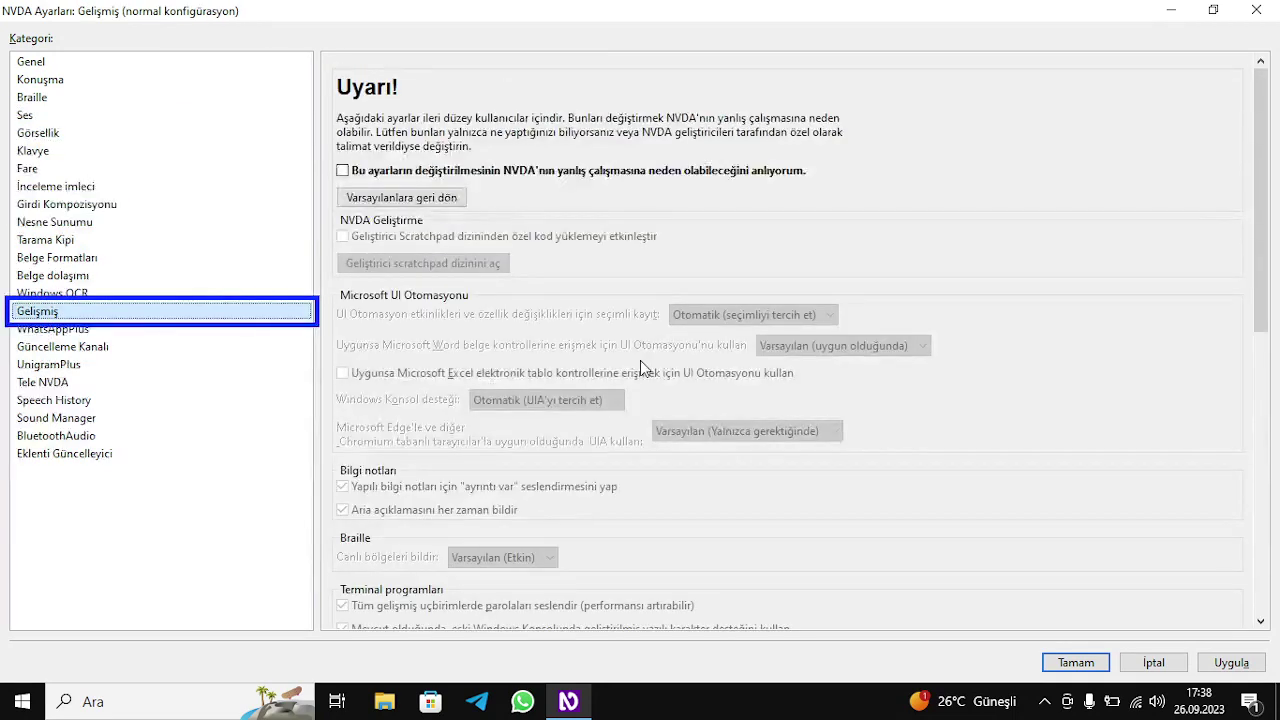
pyautogui.press('Tab')
pyautogui.press('space')
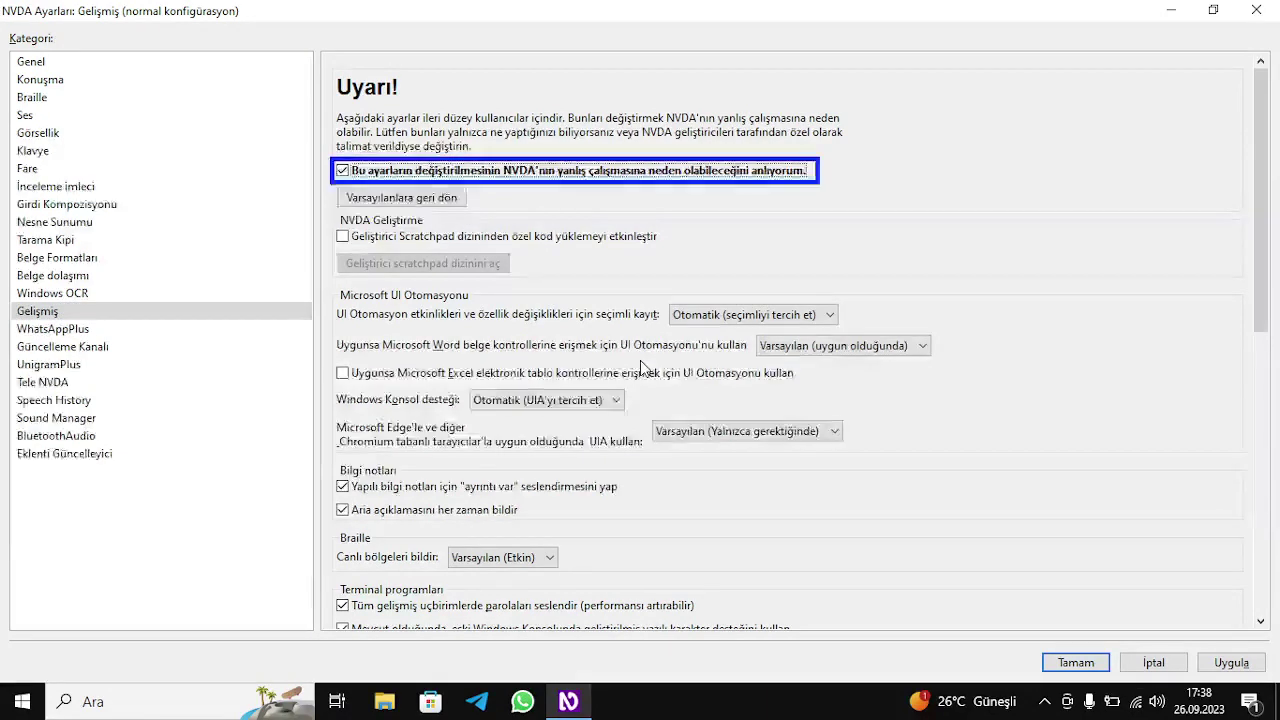
# Step: Check the WASAPI audio output option in the advanced Ses group, and accept the settings to close the dialog
pyautogui.hotkey('shift', 'Tab')
pyautogui.hotkey('shift', 'Tab')
pyautogui.hotkey('shift', 'Tab')
pyautogui.hotkey('shift', 'Tab')
pyautogui.hotkey('shift', 'Tab')
pyautogui.hotkey('shift', 'Tab')
pyautogui.hotkey('shift', 'Tab')
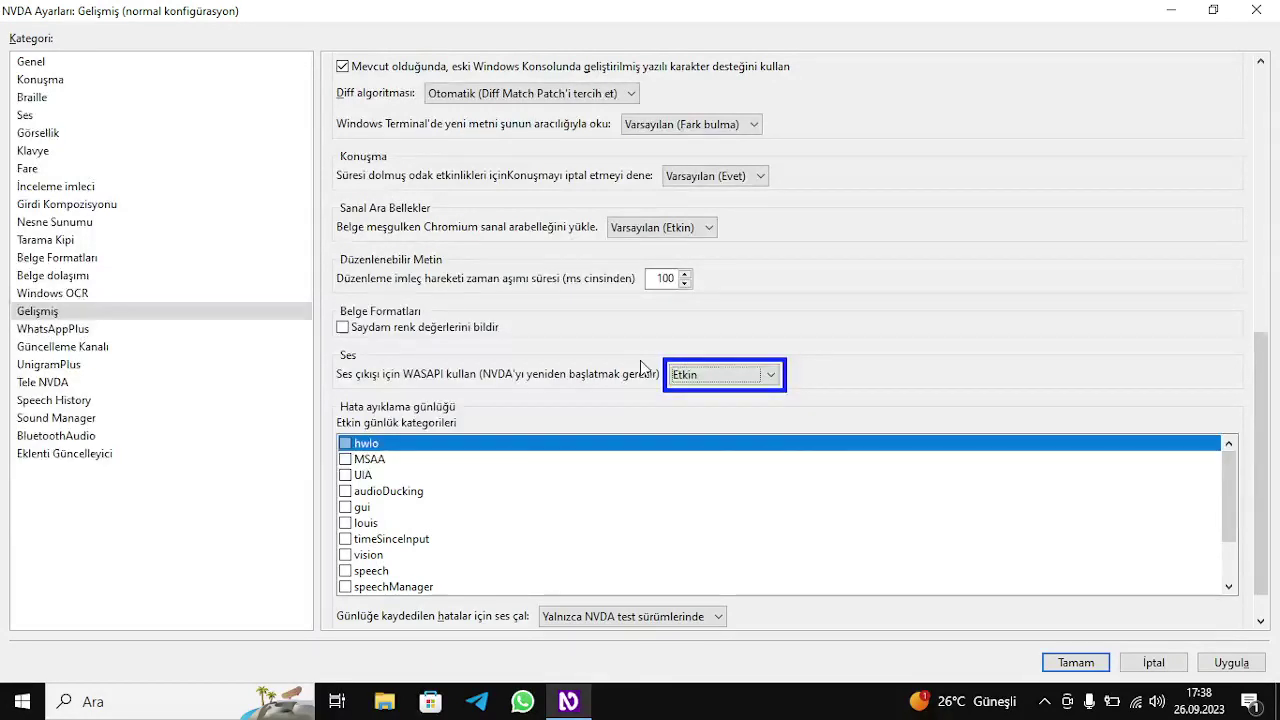
pyautogui.press('Tab')
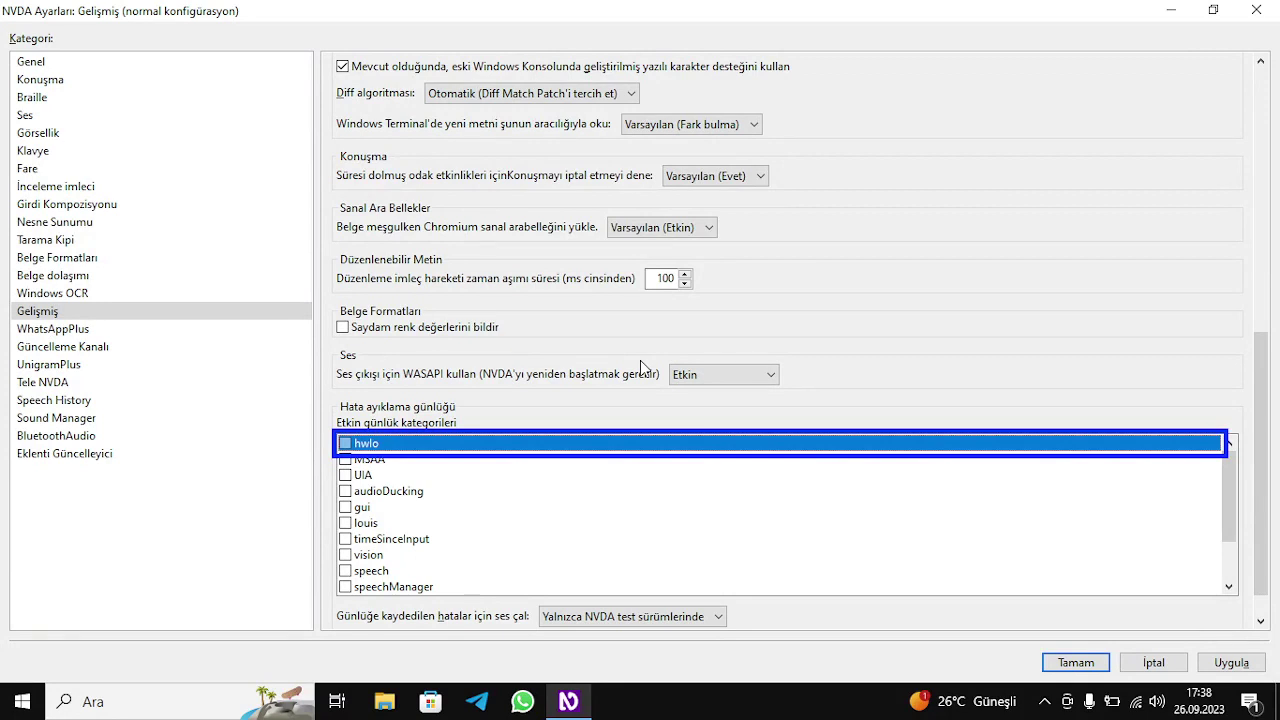
pyautogui.press('Tab')
pyautogui.press('Tab')
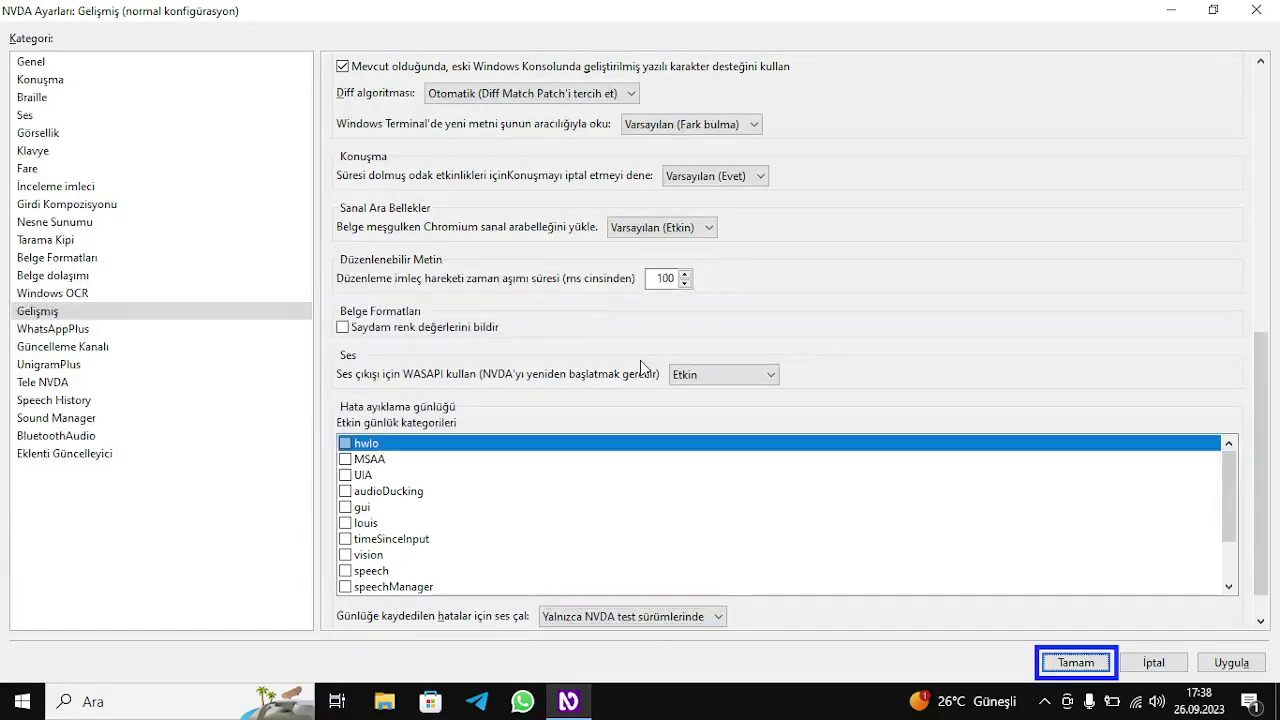
pyautogui.press('Return')
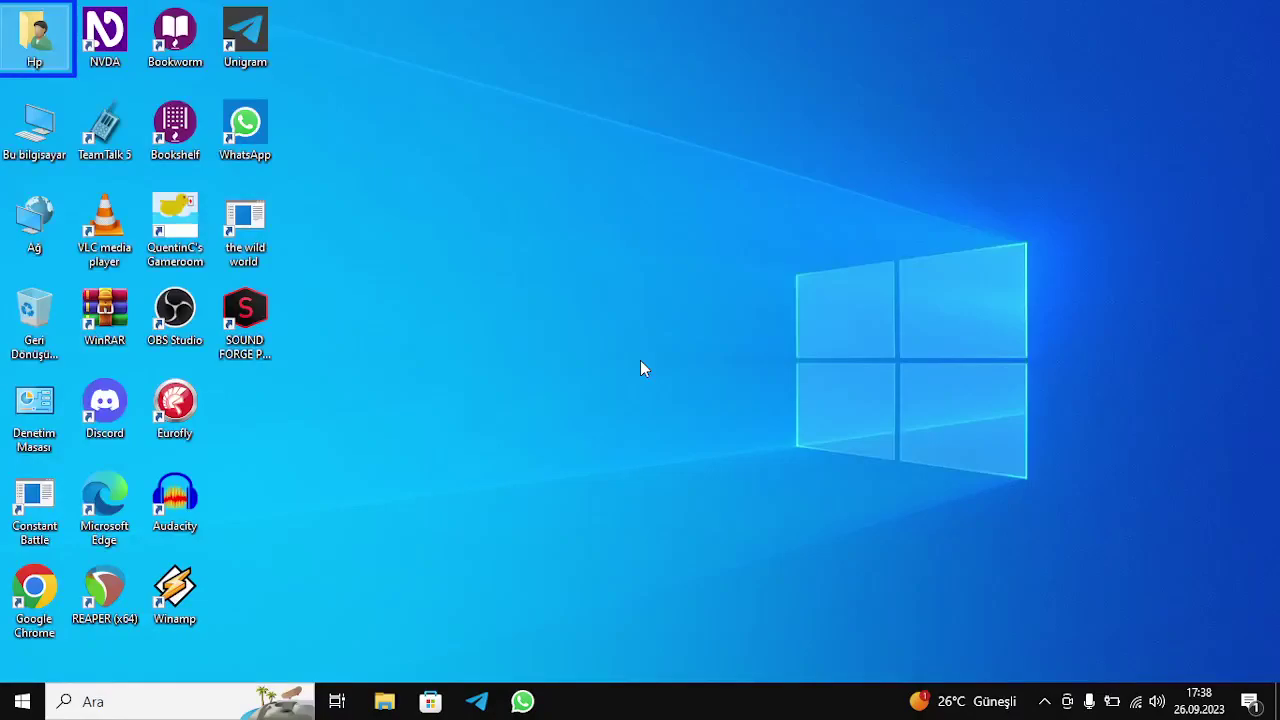